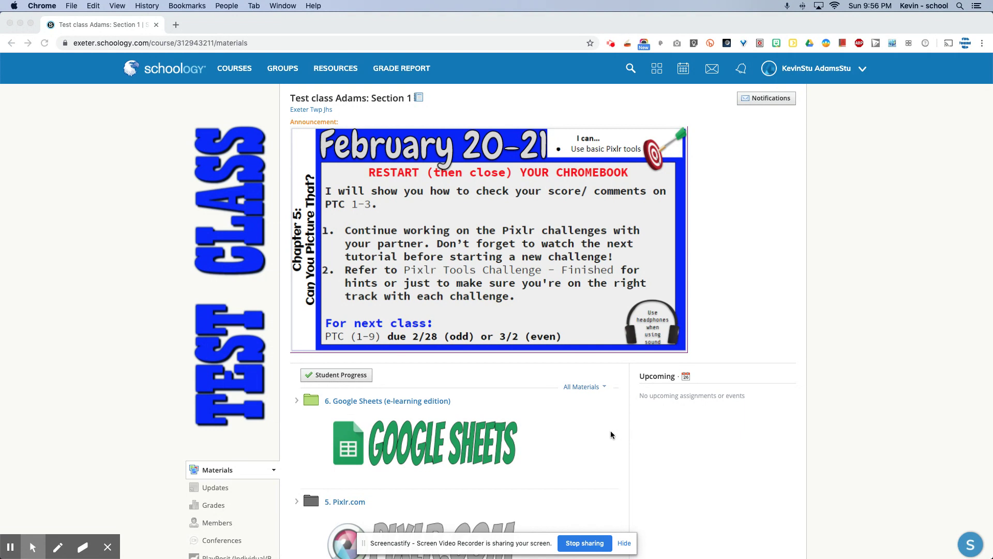
Step: Open the Sheets Practice assignment from the new-grade notification in Schoology's notifications list
click(741, 74)
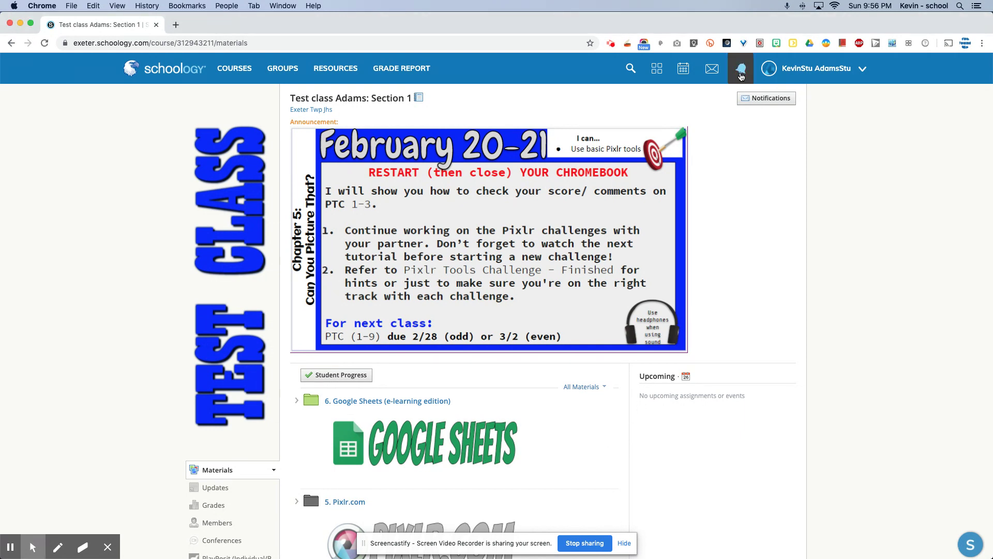
click(741, 76)
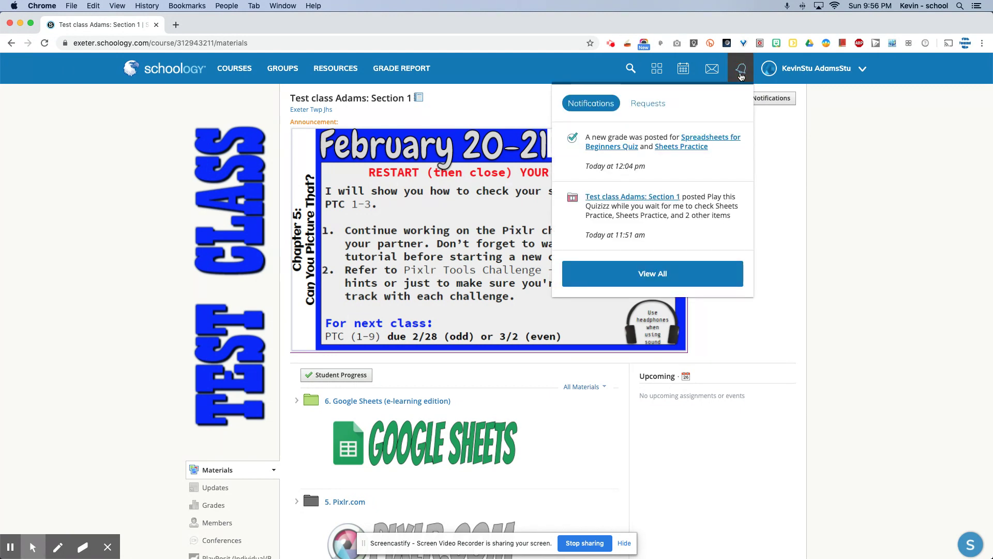
click(680, 149)
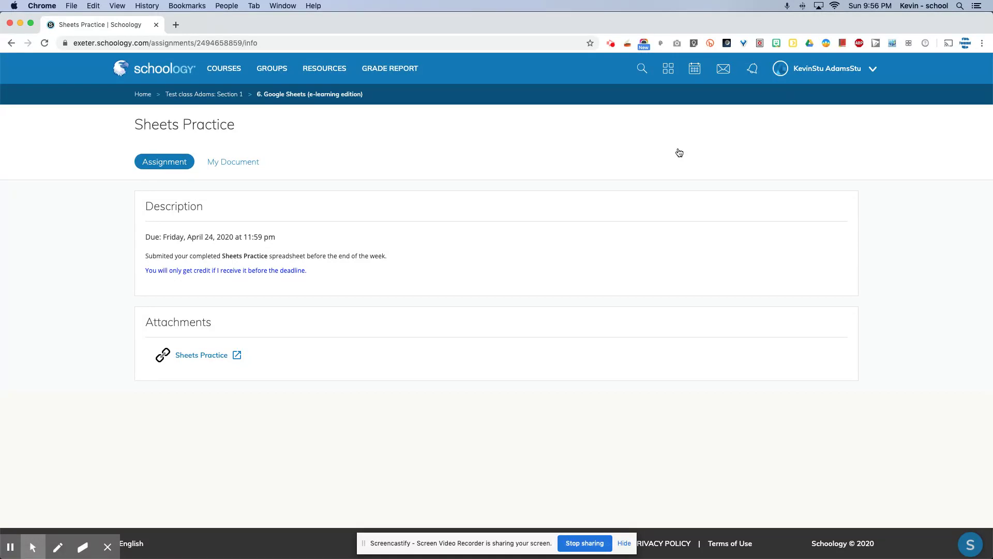
Step: Open your Sheets Practice copy in Google Sheets from the My Document view
click(234, 165)
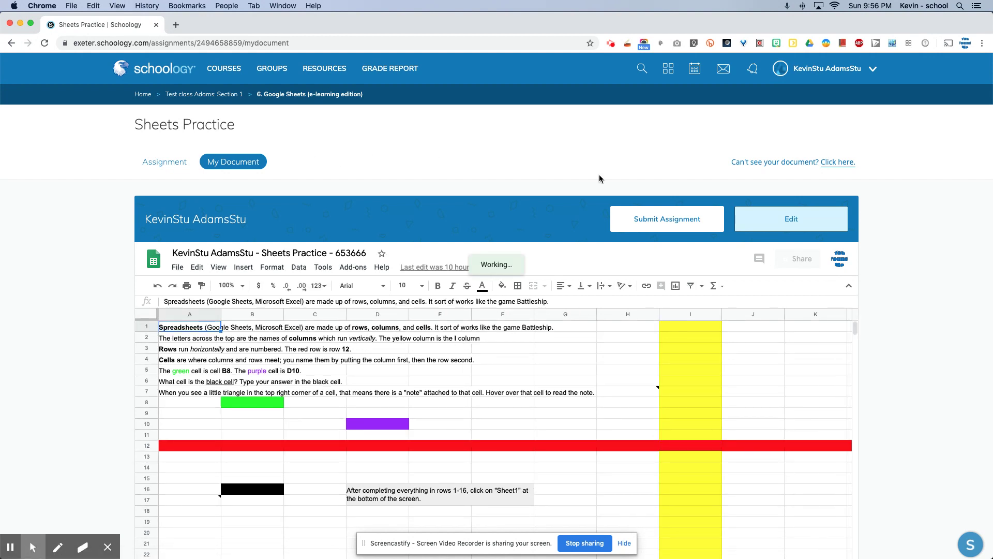
click(771, 225)
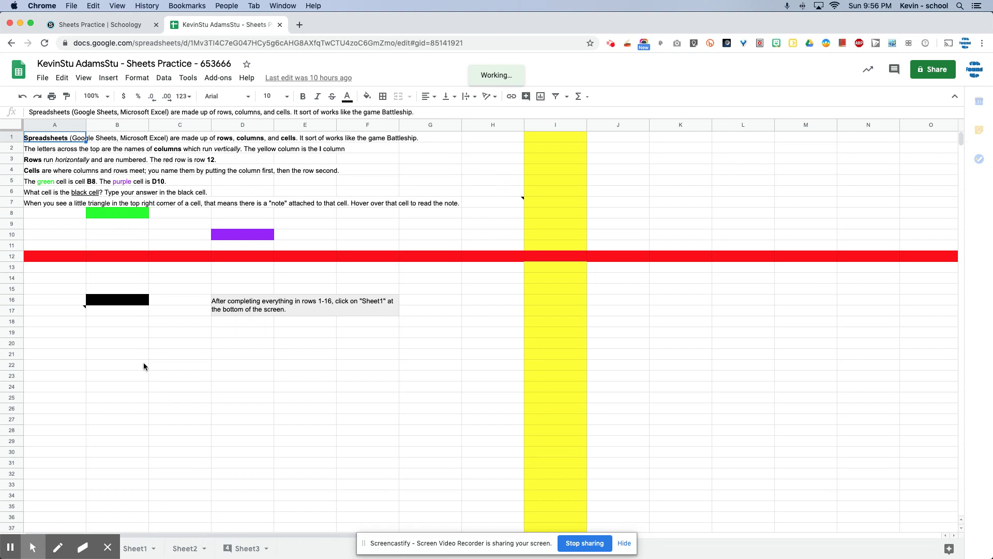
click(108, 549)
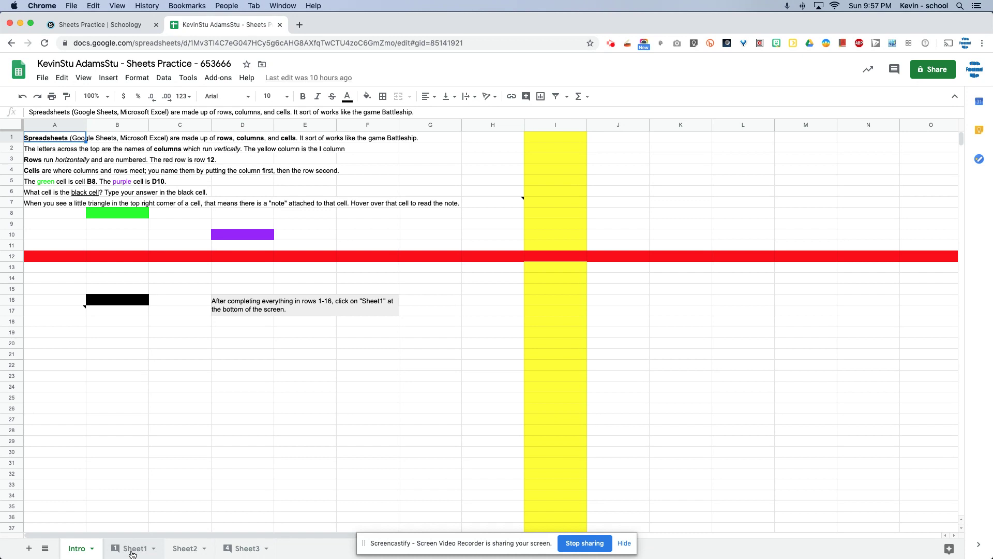
click(132, 553)
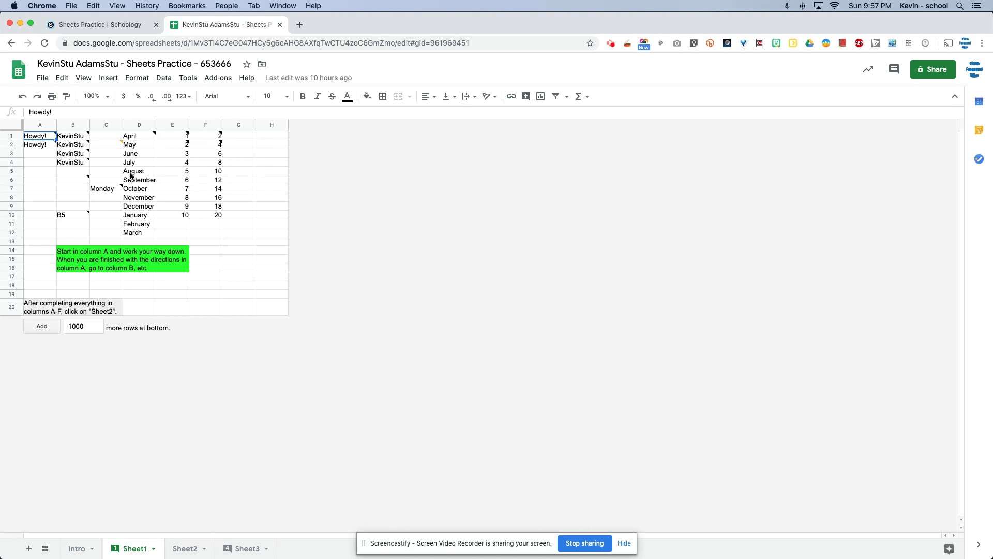
Step: Resolve the teacher's 'read carefully' comment on cell C2
mouse_move(116, 145)
click(111, 145)
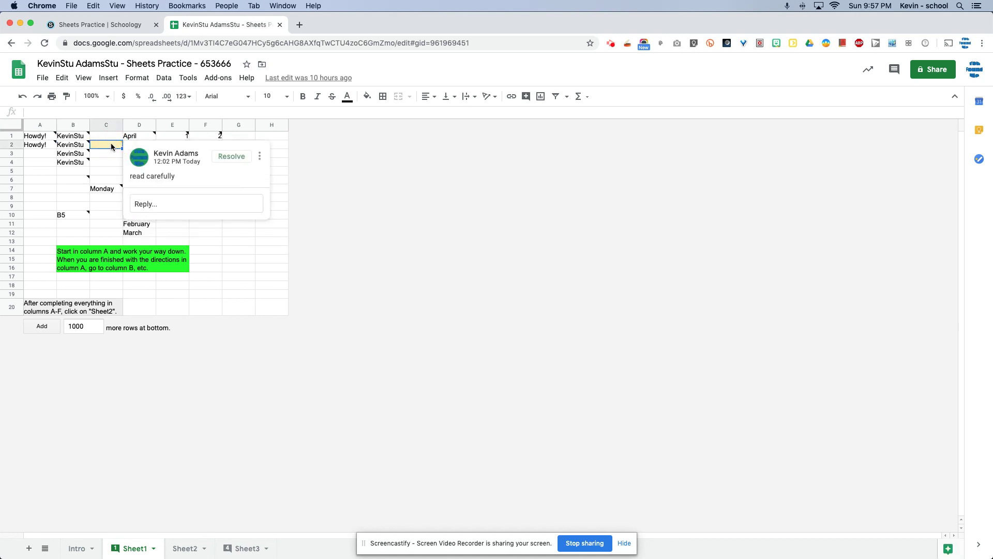
click(231, 156)
Step: Move Monday from C7 to C1 and fill Monday through Sunday down to C7
mouse_move(111, 149)
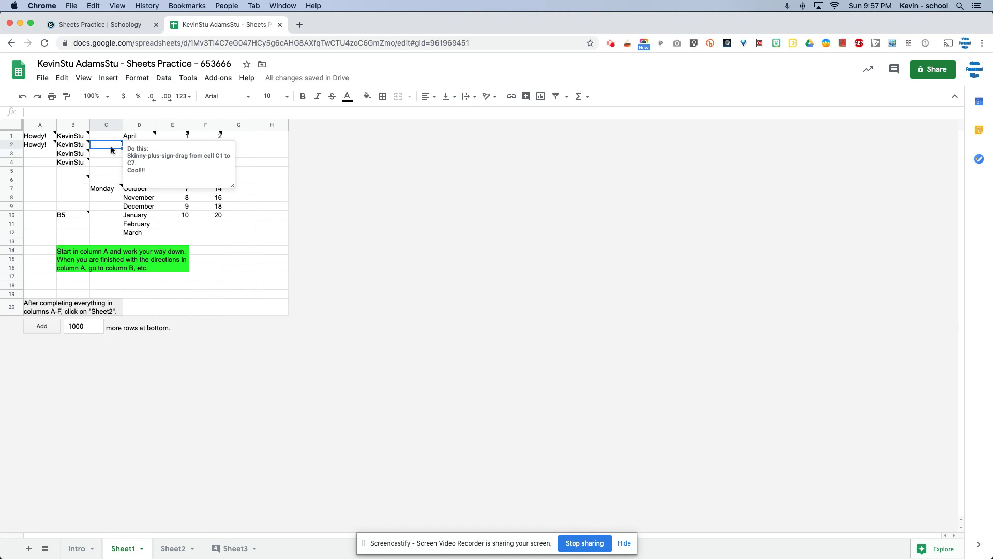
click(109, 189)
drag(110, 189, 109, 139)
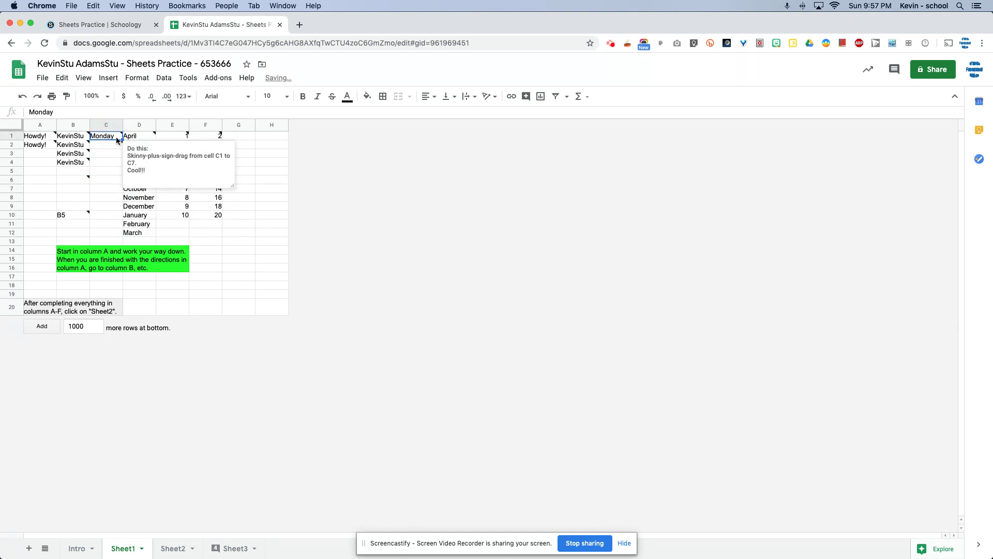
drag(122, 140, 122, 192)
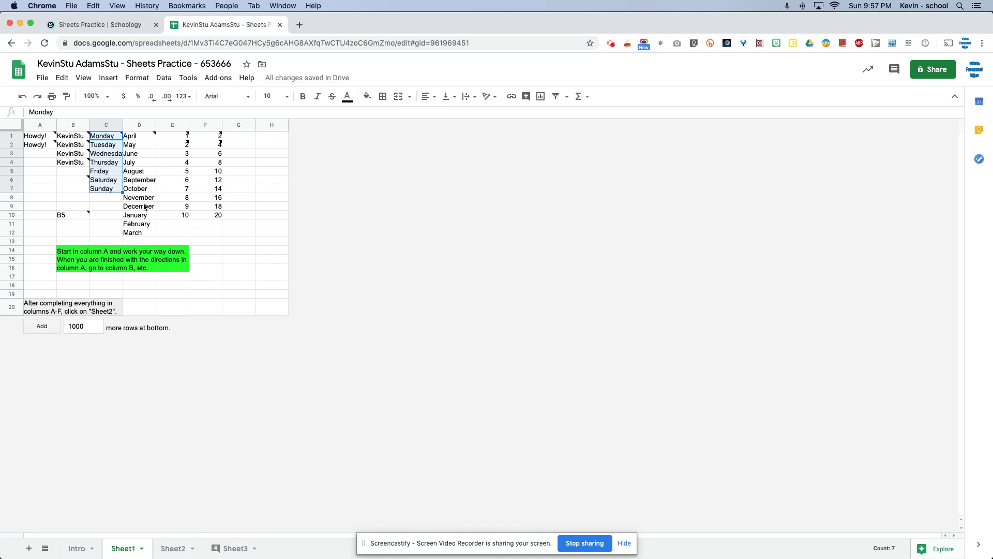
click(130, 216)
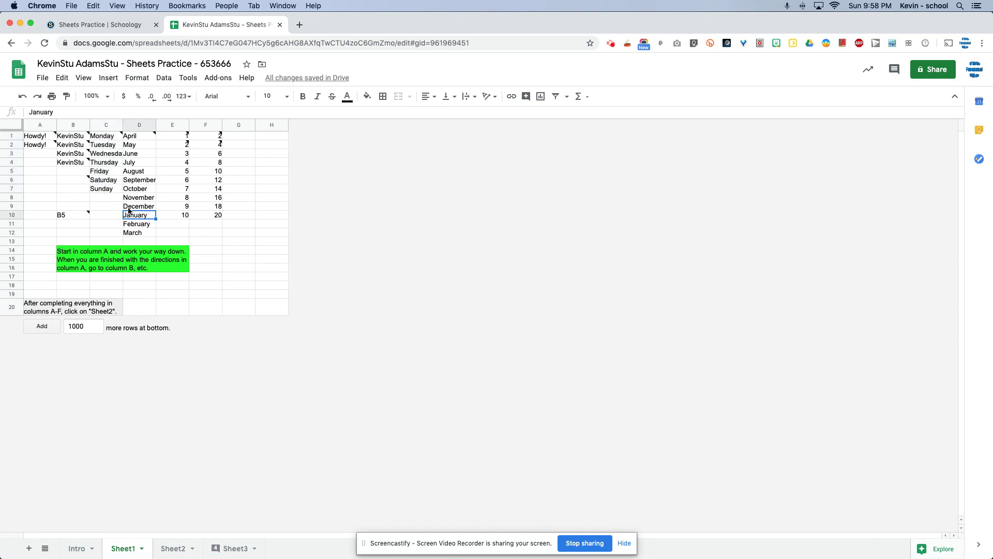
click(175, 551)
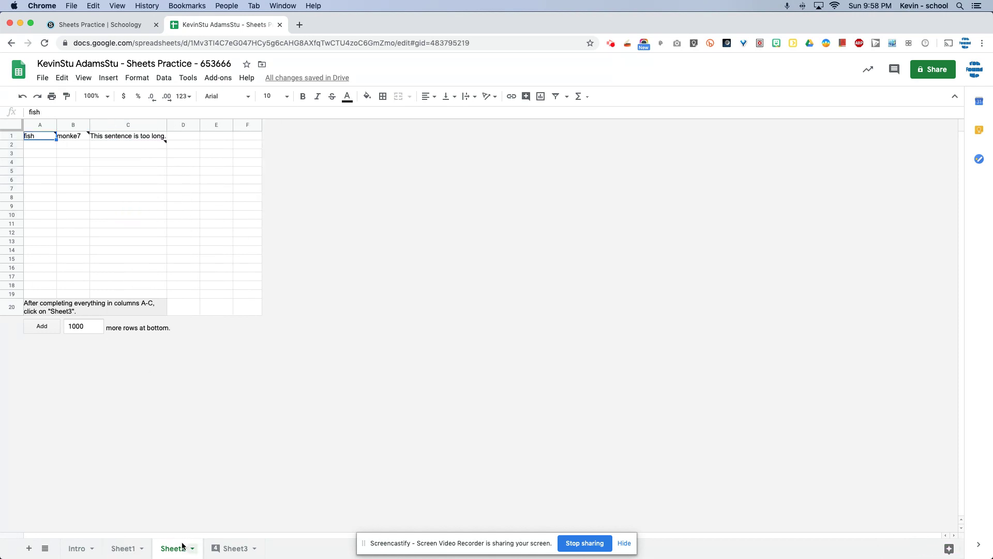
Step: Go to Sheet3 and open the teacher's comment on cell A1 (A20)
click(216, 554)
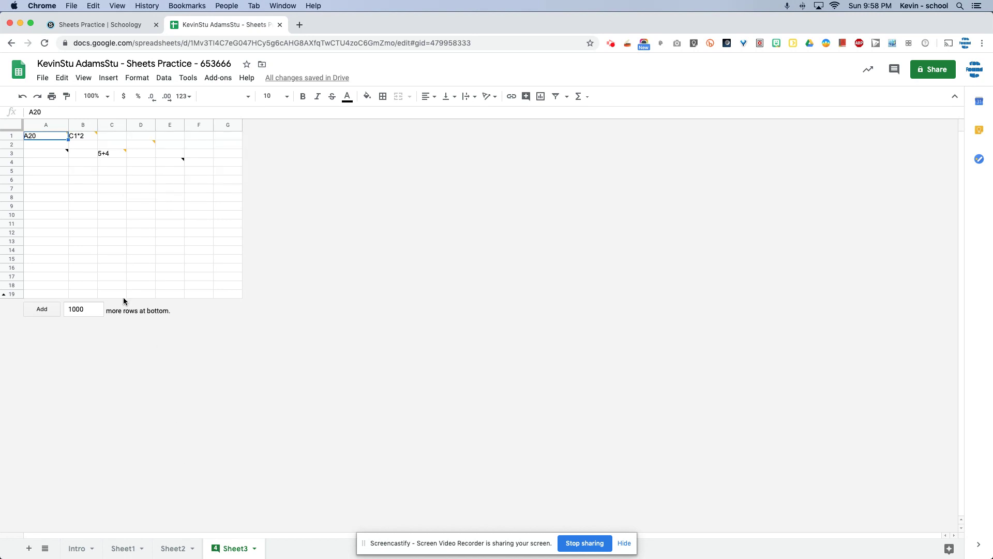
mouse_move(46, 135)
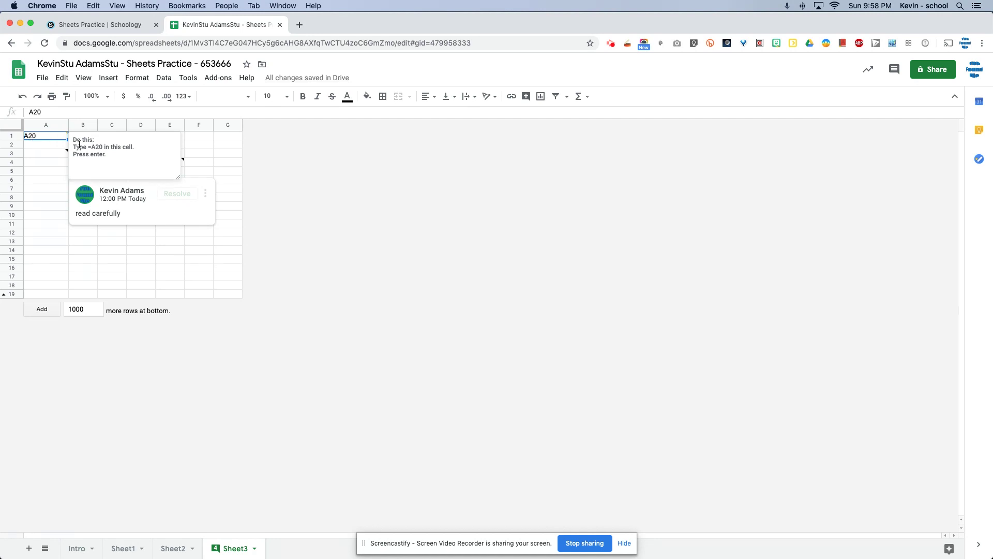
click(41, 135)
Step: Turn A1 into the formula =A20 so it displays SURPRISE
double_click(41, 134)
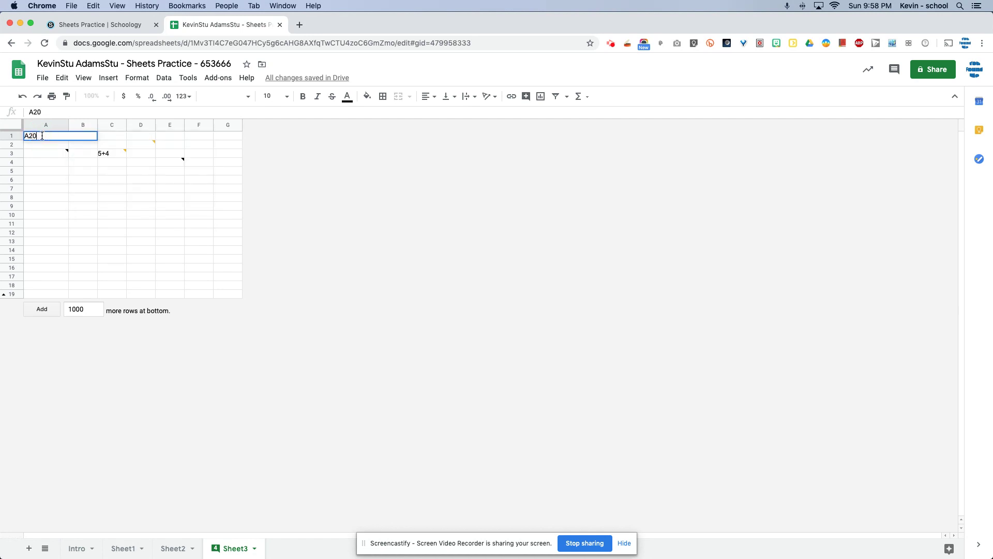
text(=)
key(Return)
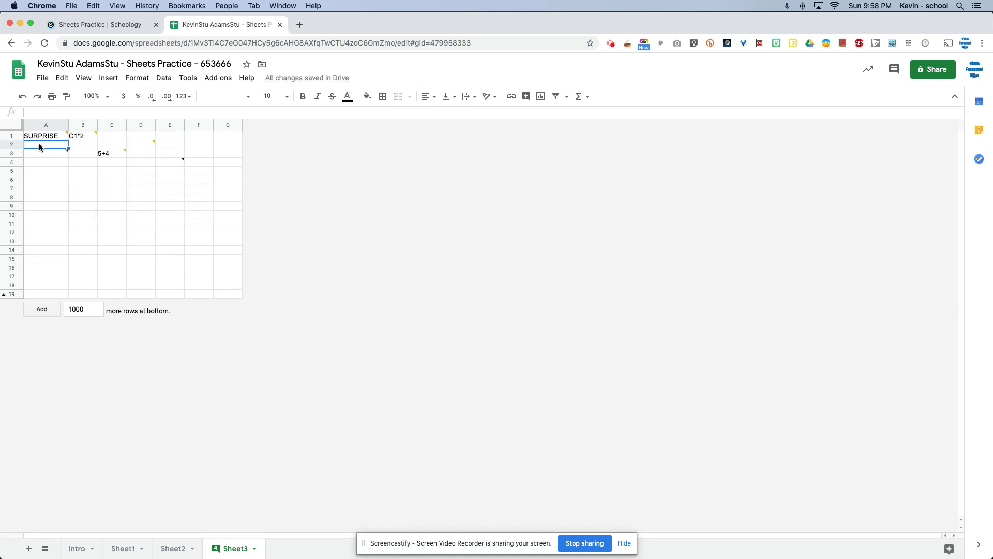
Step: Replace B1's entry with the formula =C1*2, which displays 0
mouse_move(42, 154)
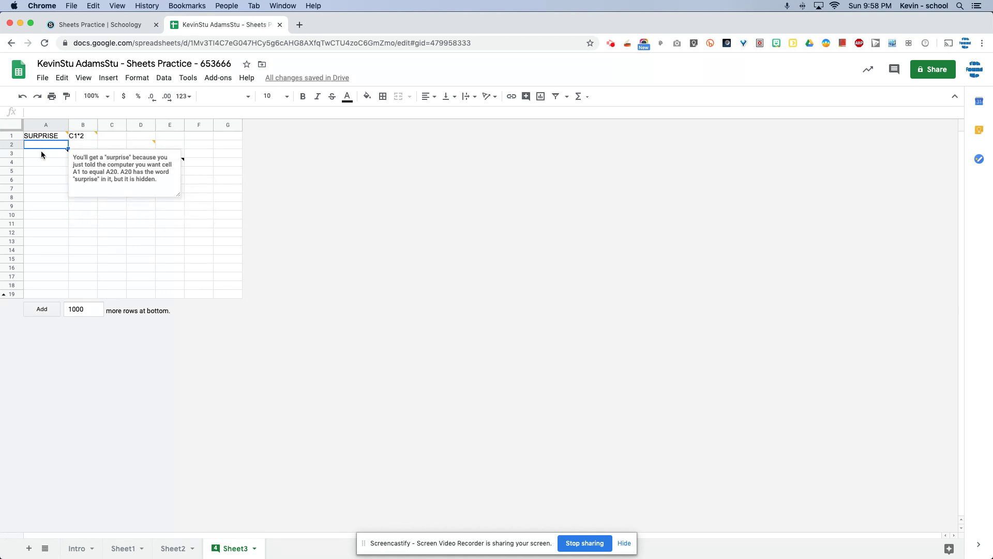
mouse_move(82, 138)
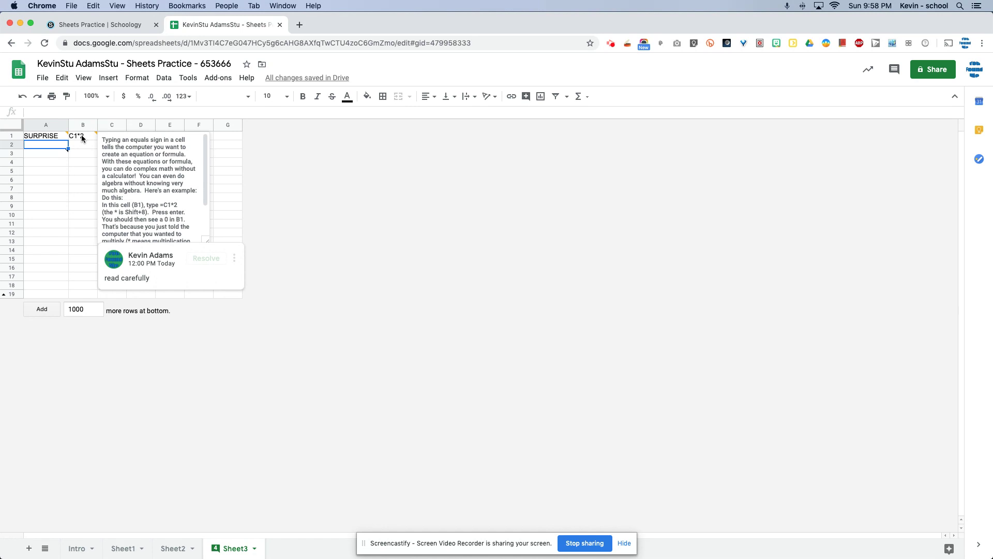
scroll(126, 160, down, 3)
drag(178, 176, 102, 177)
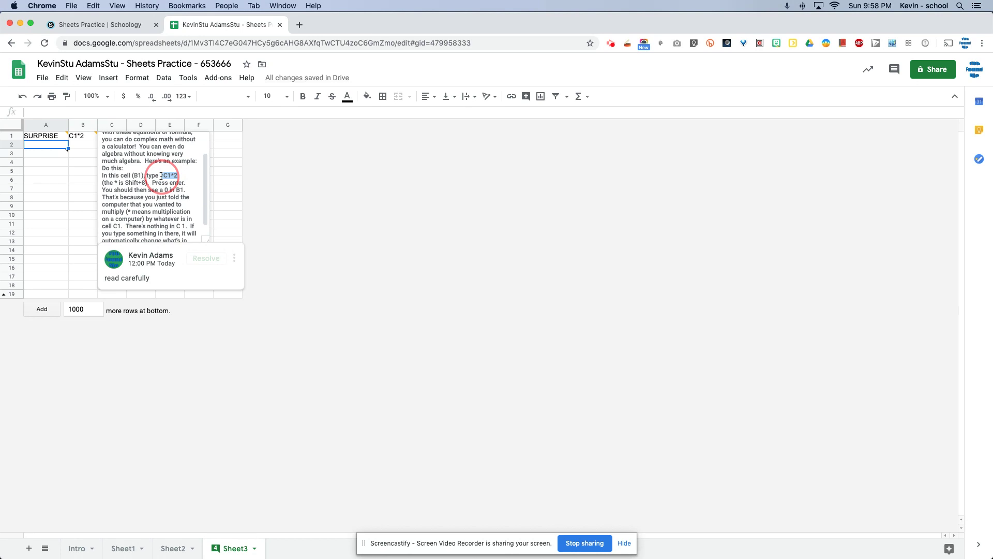
click(82, 137)
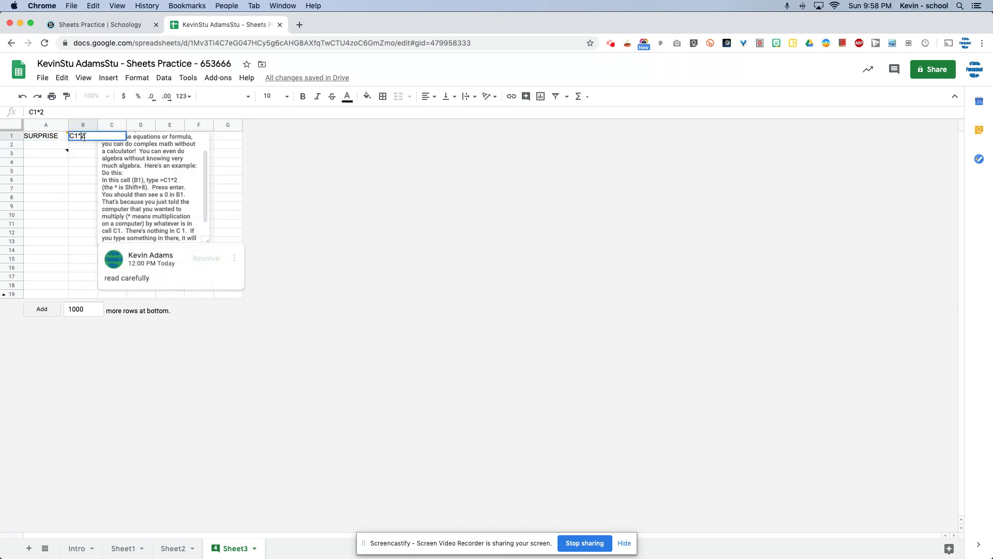
key(BackSpace)
key(BackSpace)
key(BackSpace)
key(BackSpace)
key(Return)
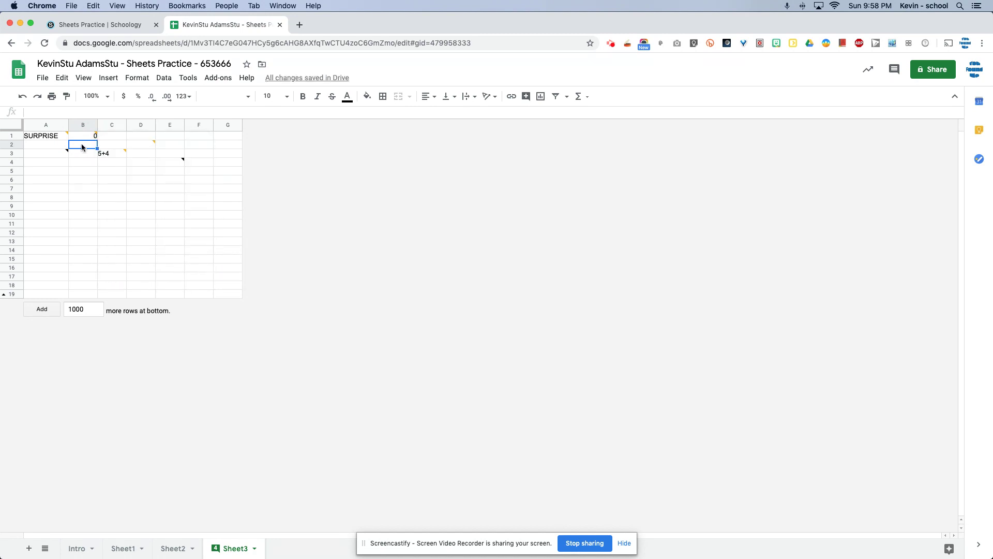
Step: Make C3 the formula =5+4 so it displays 9
click(110, 154)
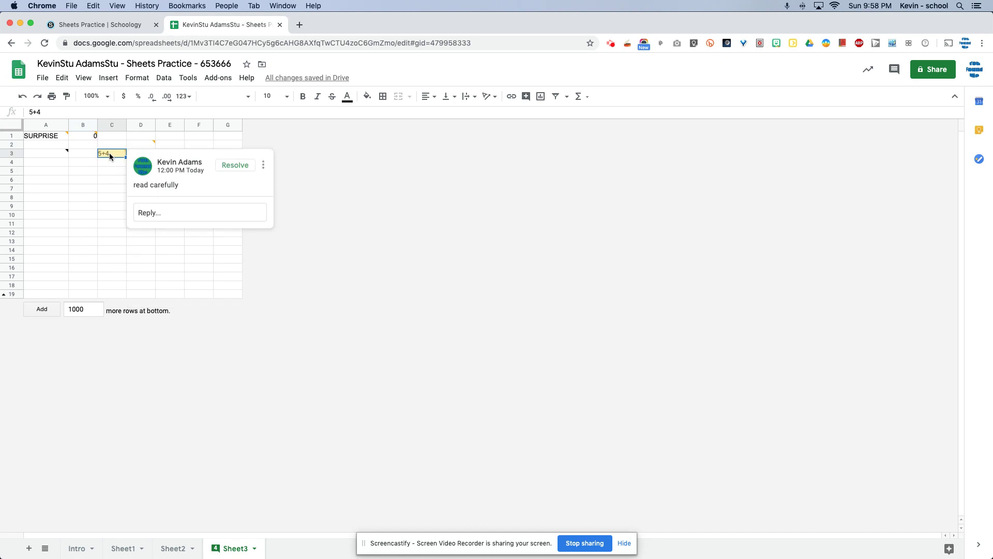
mouse_move(109, 154)
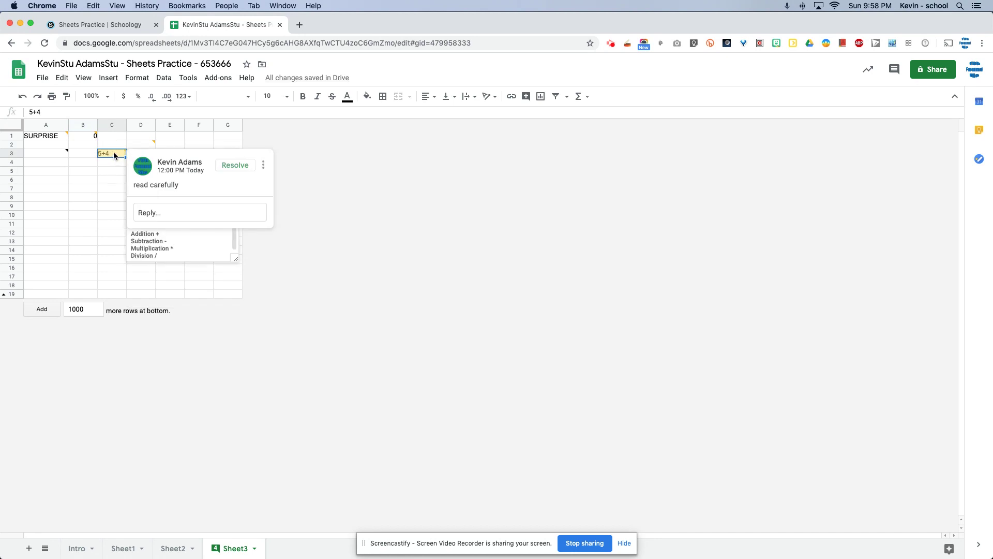
click(234, 165)
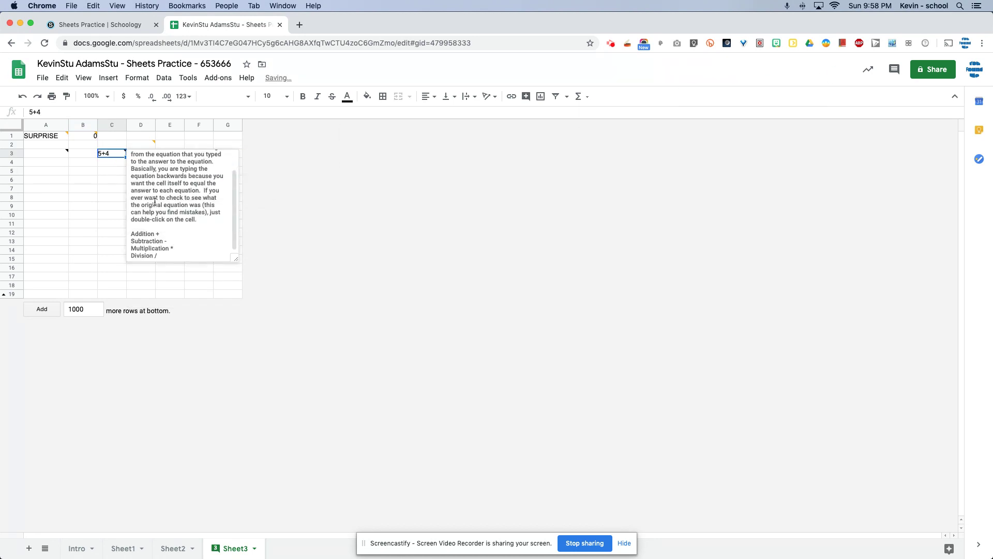
double_click(151, 164)
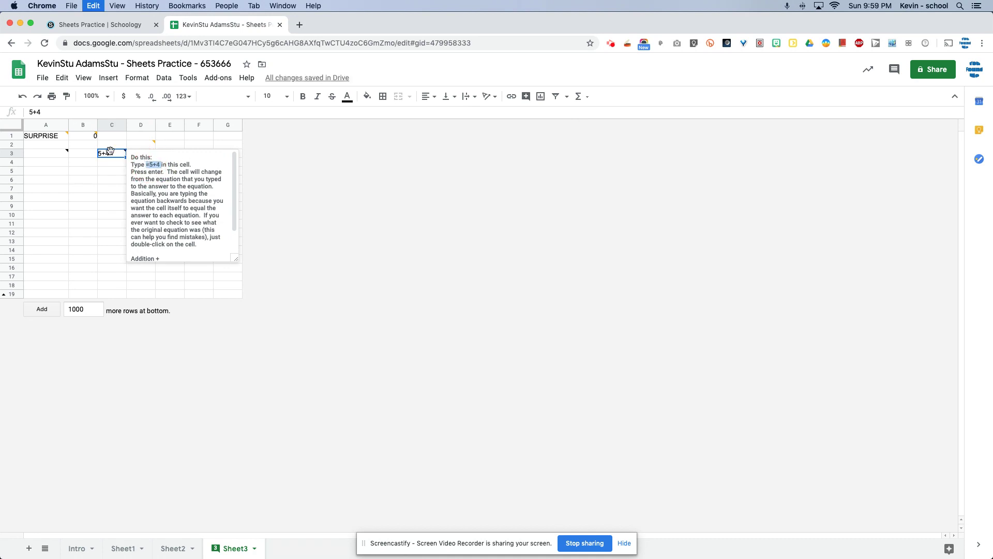
key(Return)
click(110, 154)
double_click(110, 154)
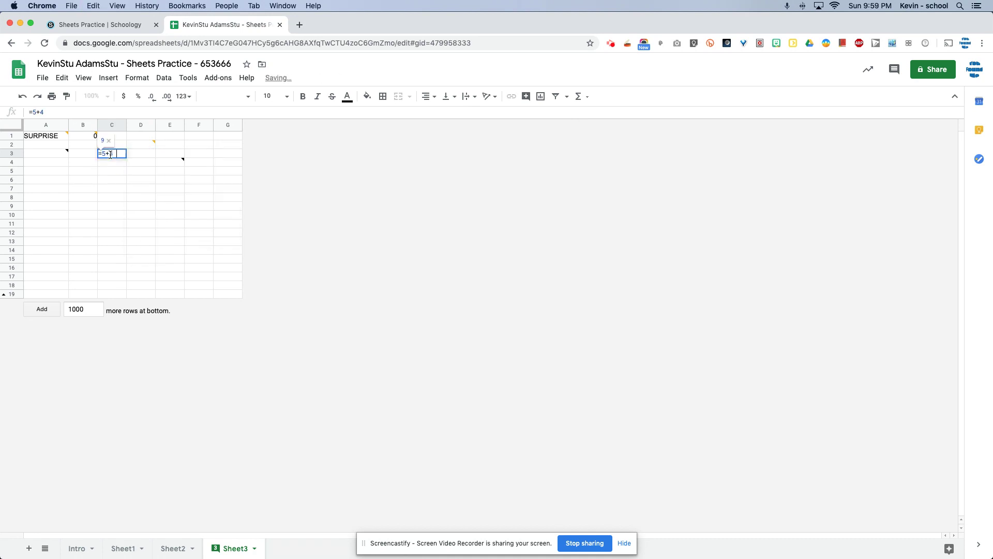
key(Return)
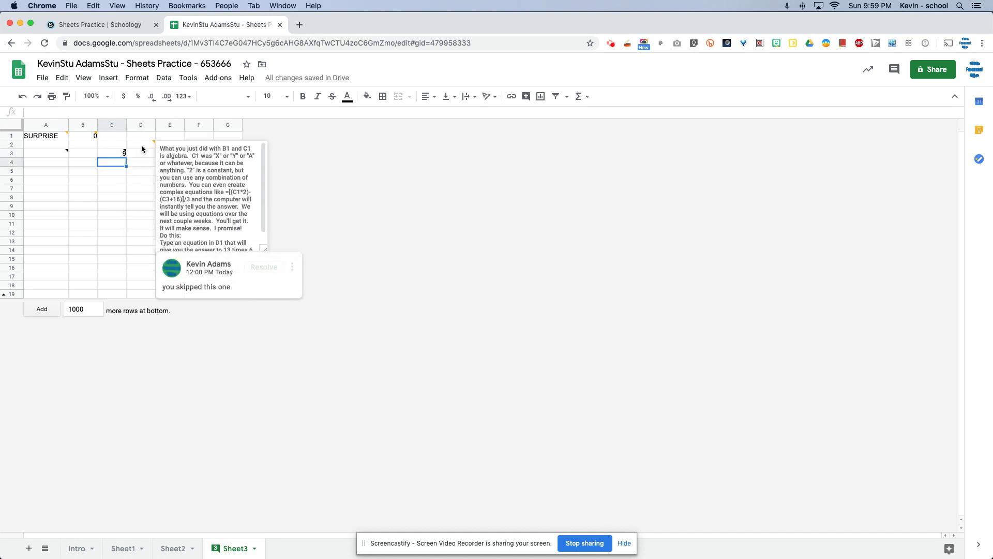
Step: Resolve D2's 'you skipped this one' comment and enter =13*6 in D1, showing 78
click(142, 146)
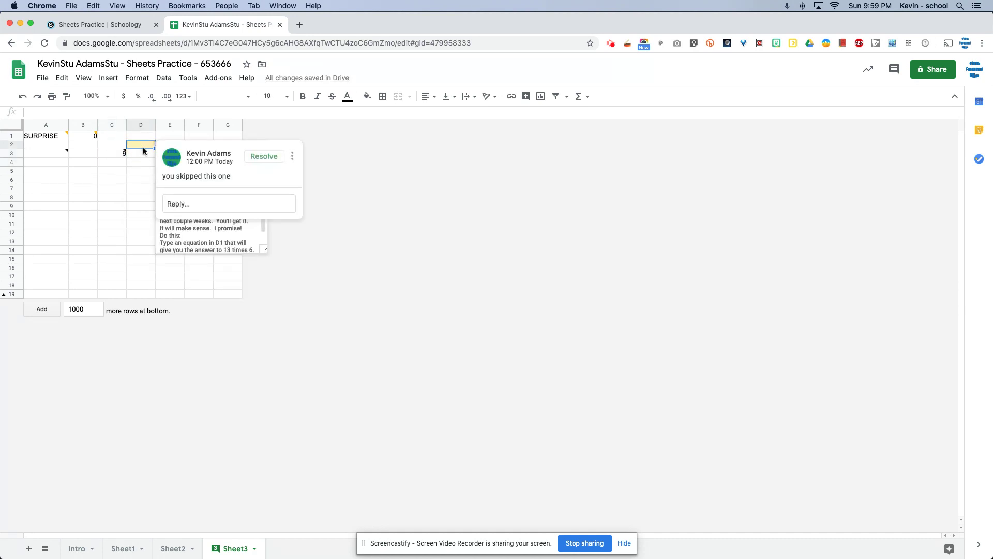
click(265, 156)
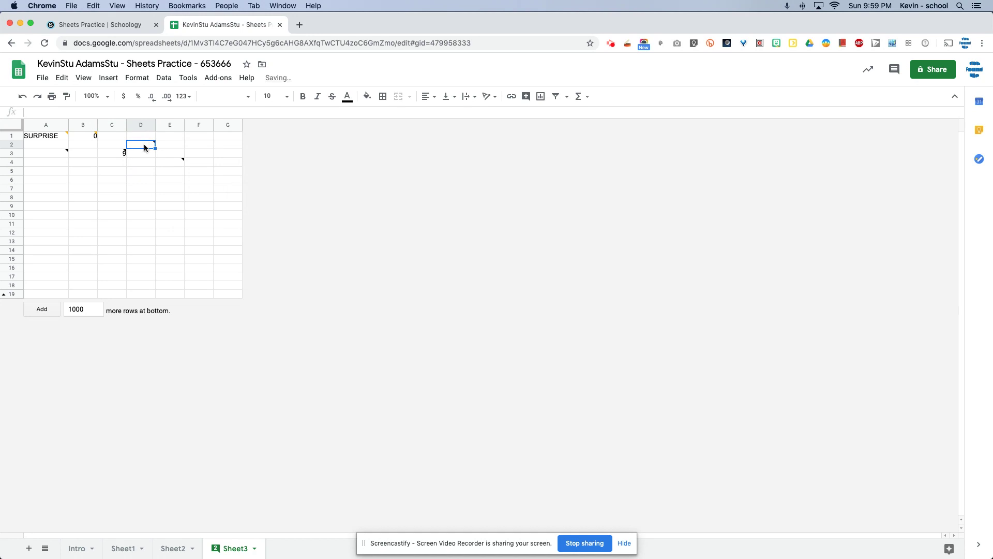
scroll(187, 157, down, 1)
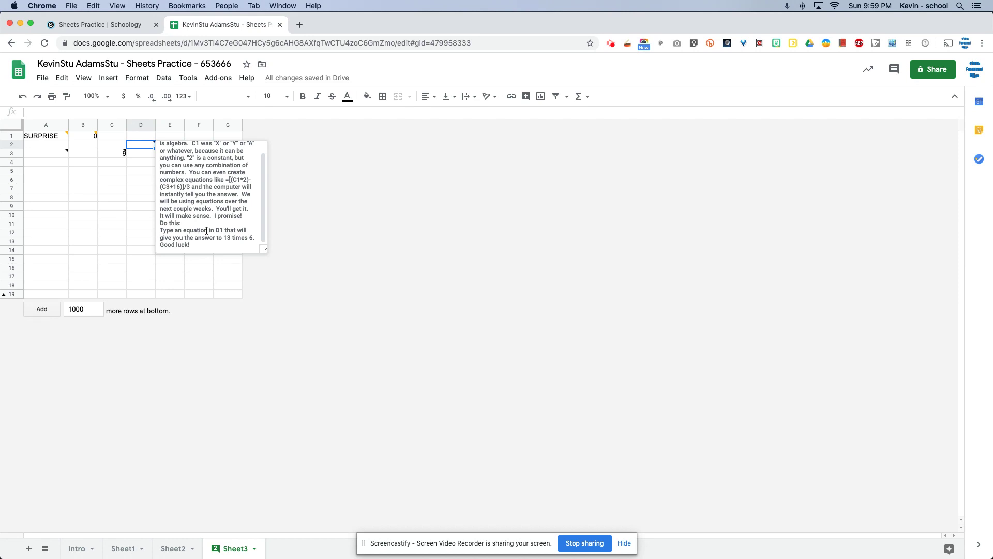
click(144, 135)
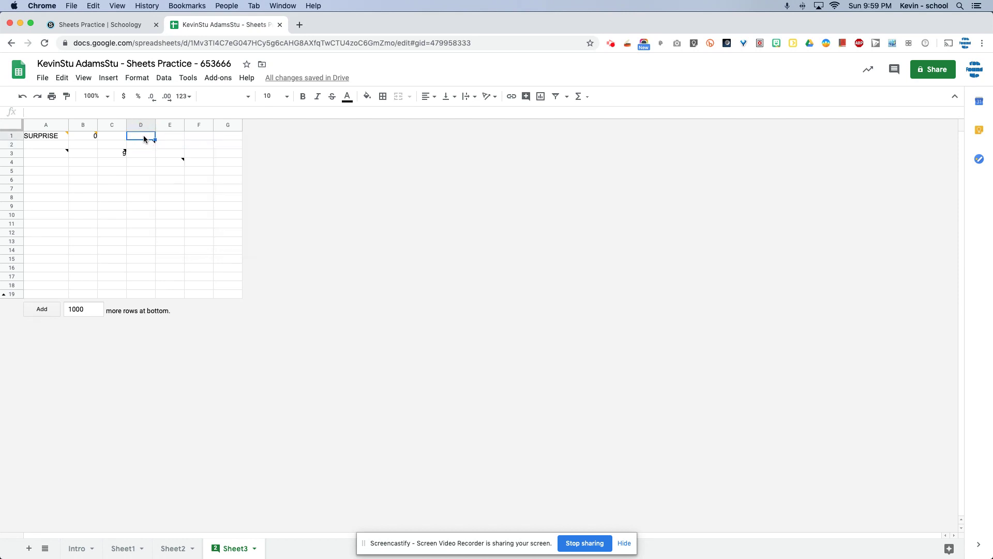
text(=13*6)
key(Return)
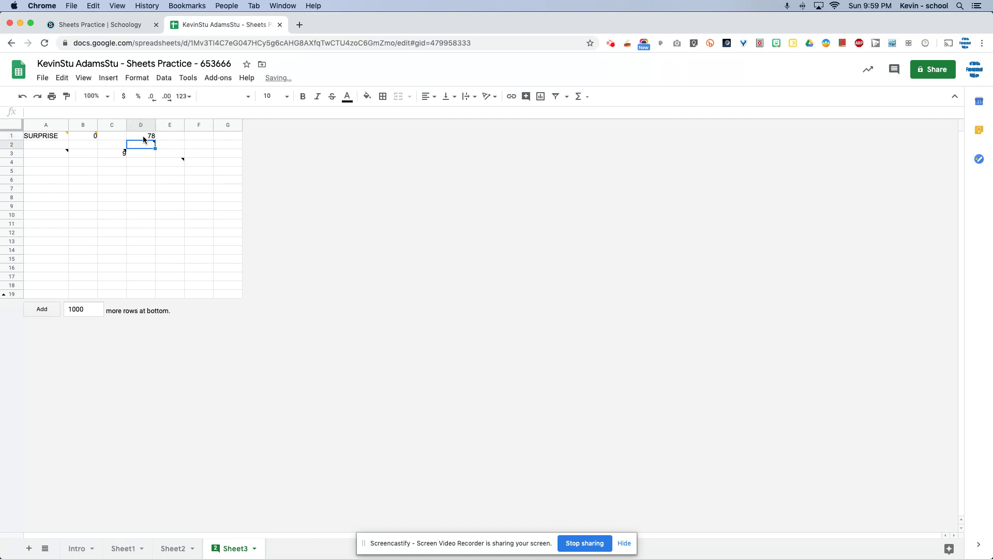
click(104, 24)
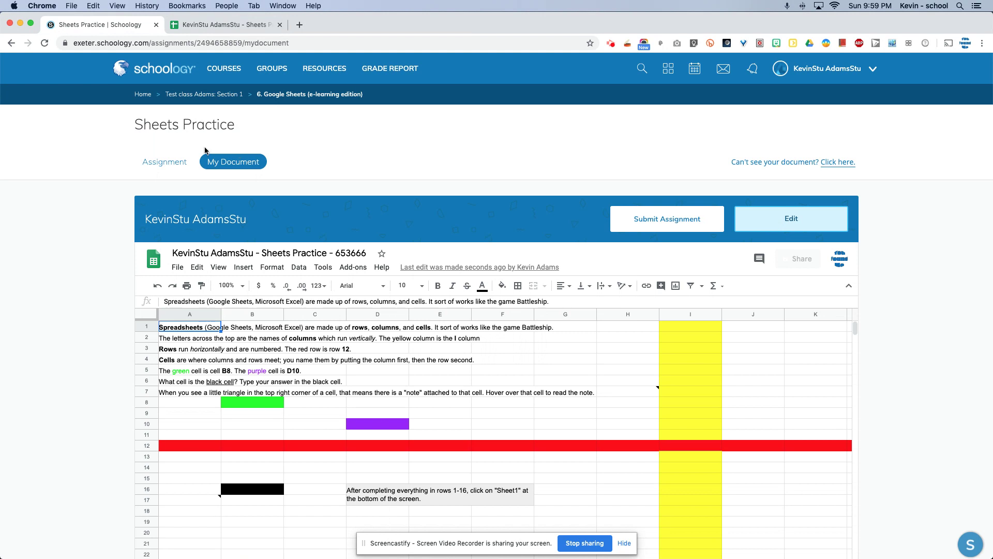